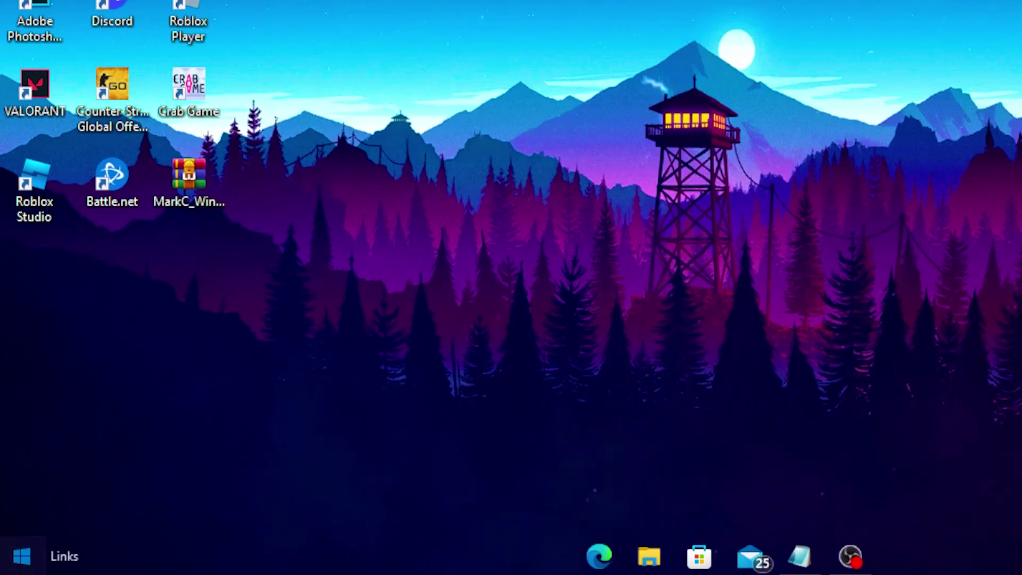
# Uncheck Enhance pointer precision in Mouse Properties' Pointer Options and apply the change
pyautogui.click(36, 541)
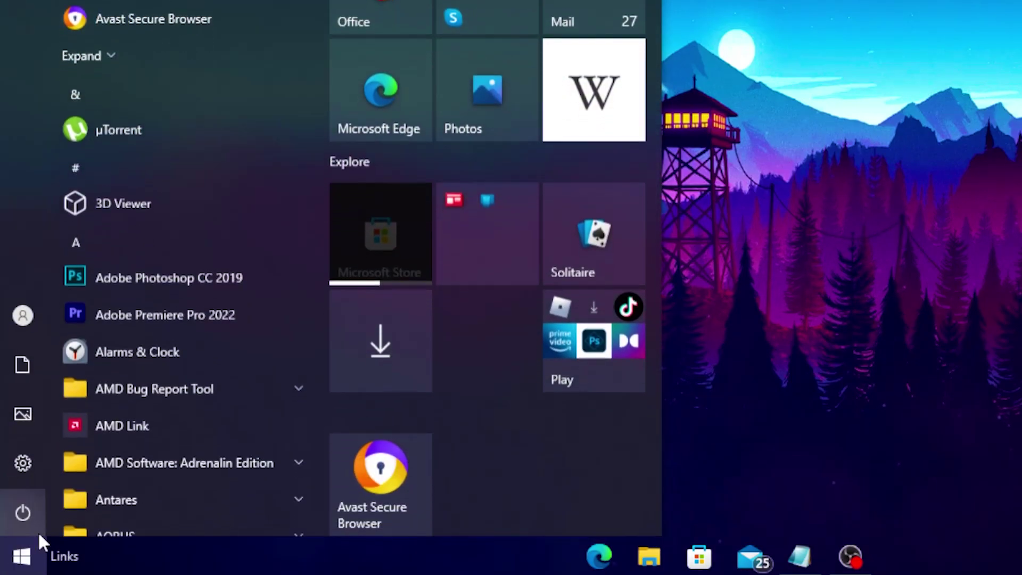
pyautogui.write('mouse')
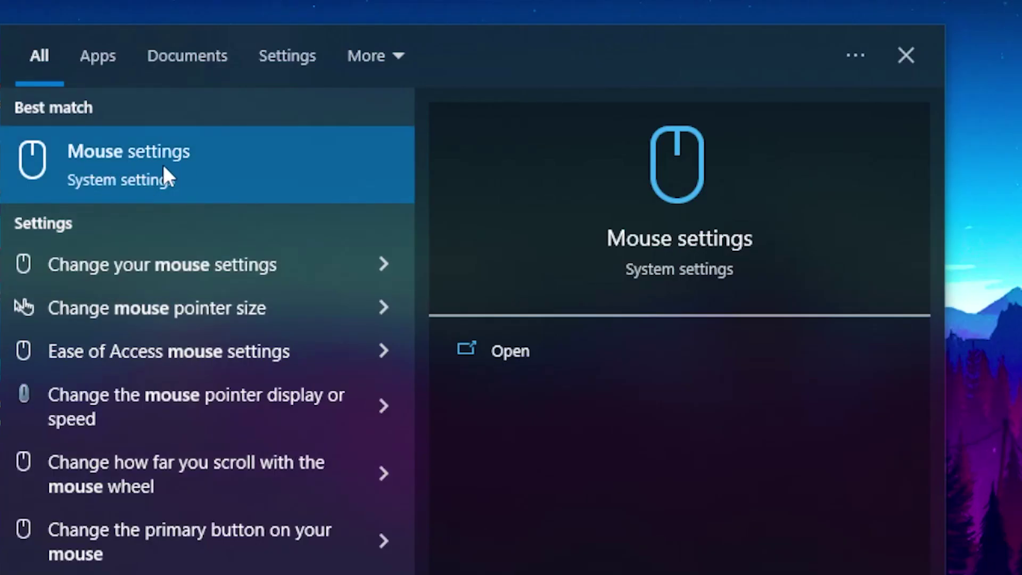
pyautogui.click(165, 166)
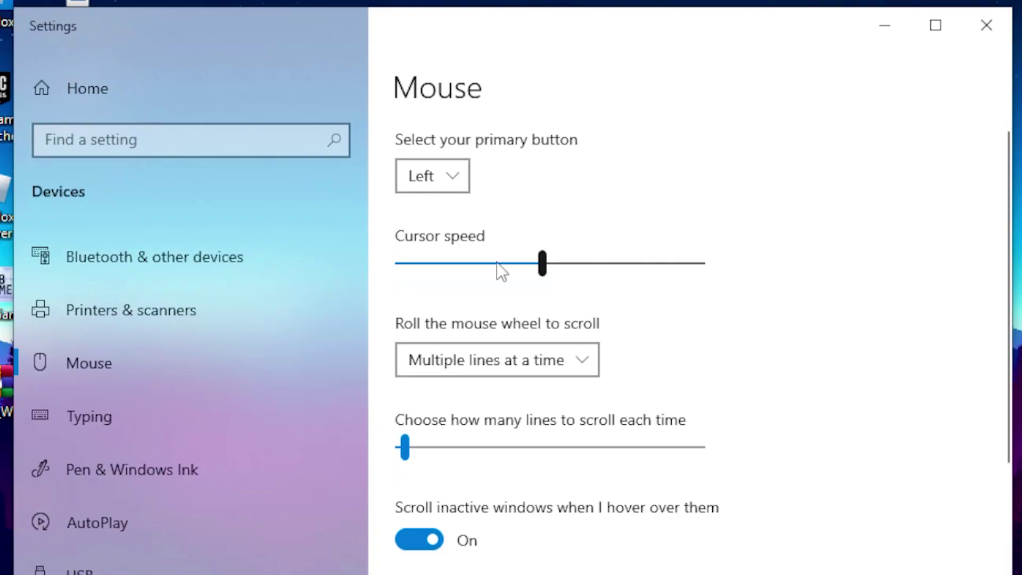
pyautogui.scroll(-5, 497, 269)
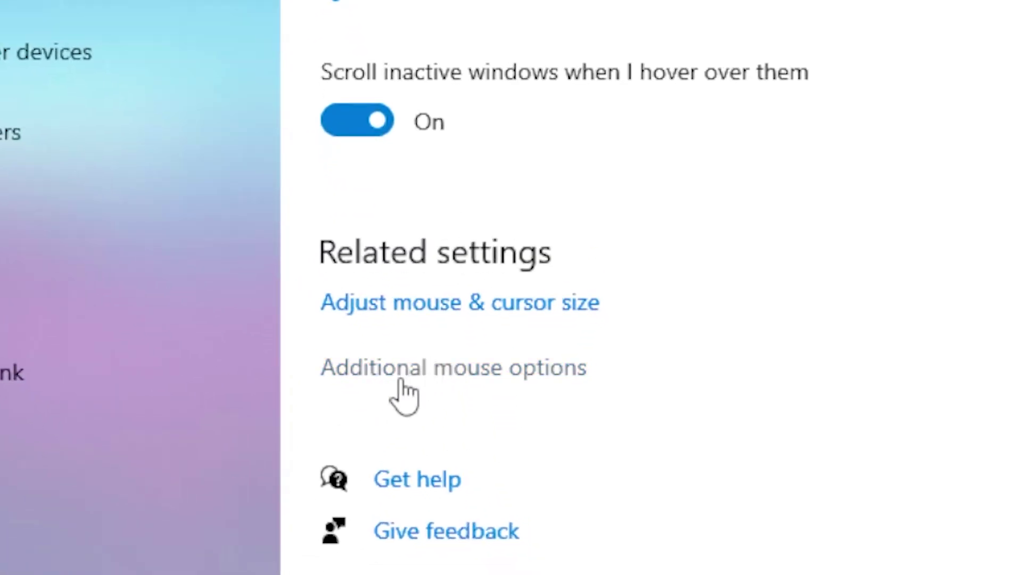
pyautogui.click(457, 373)
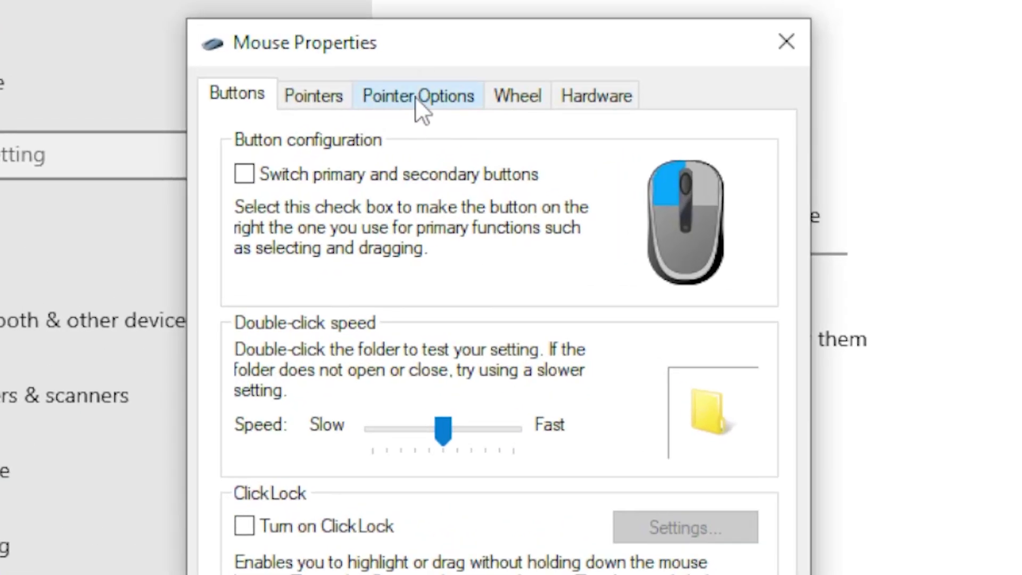
pyautogui.click(413, 81)
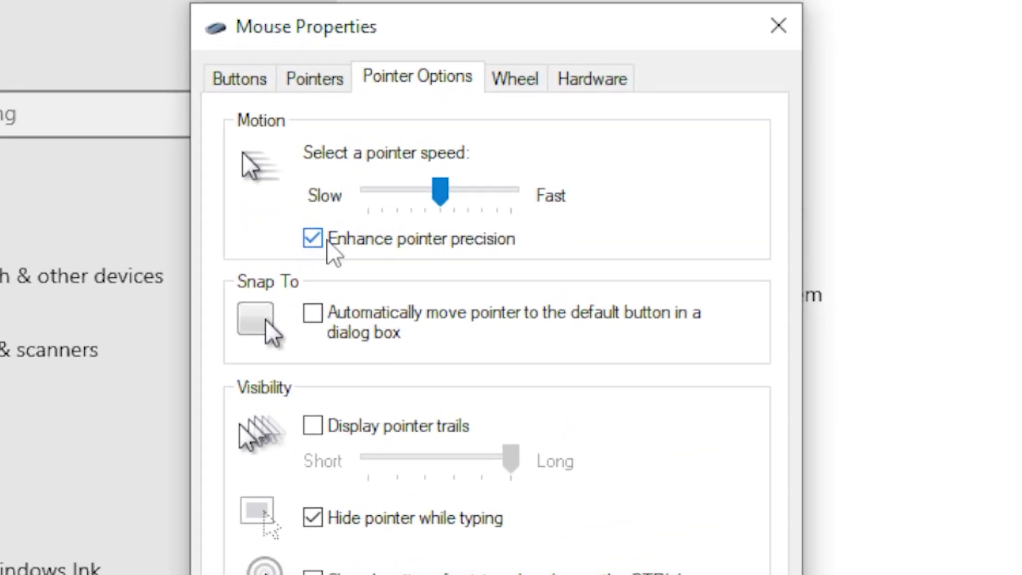
pyautogui.click(328, 241)
pyautogui.click(714, 574)
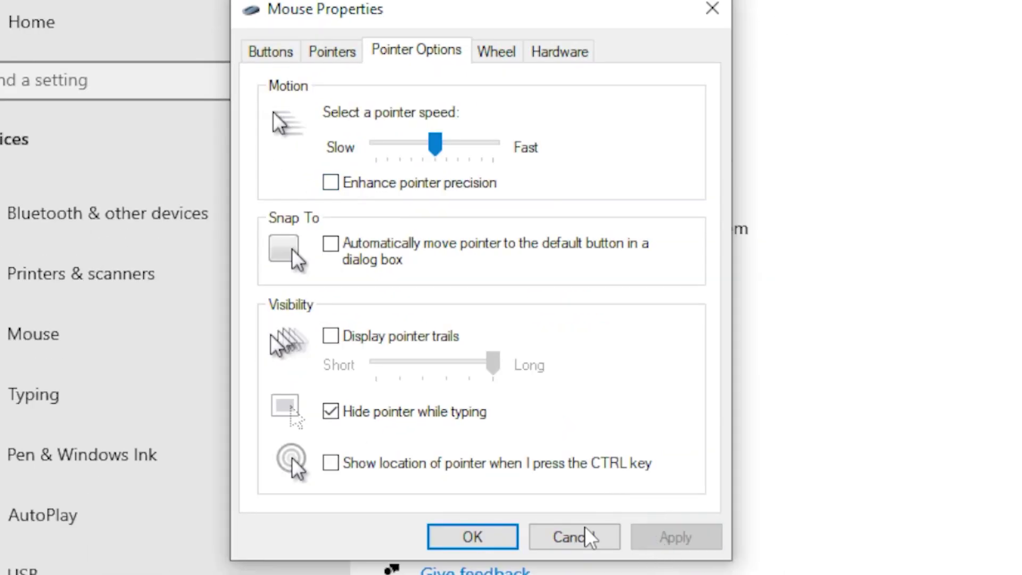
pyautogui.click(472, 537)
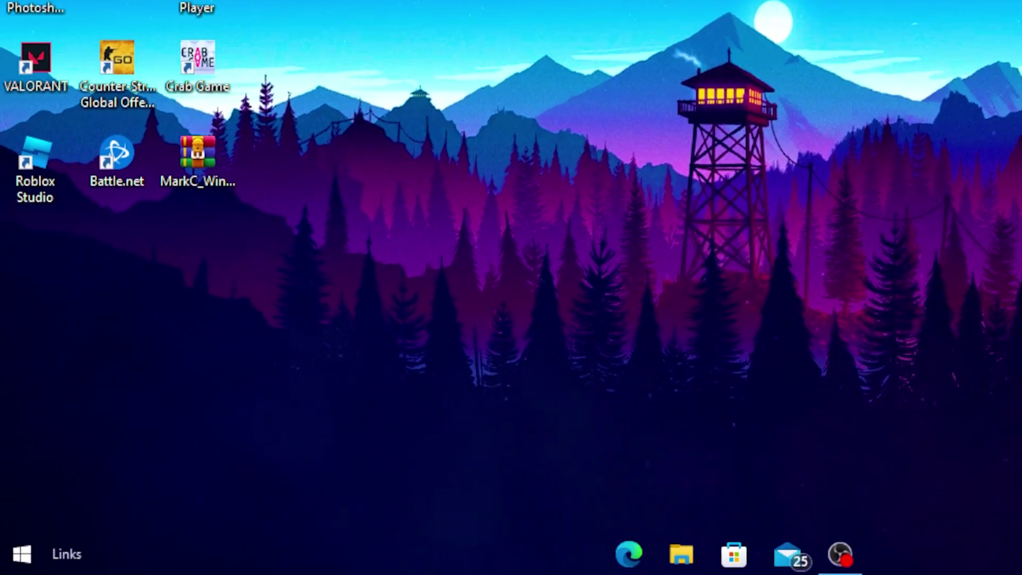
pyautogui.click(33, 569)
pyautogui.write('game')
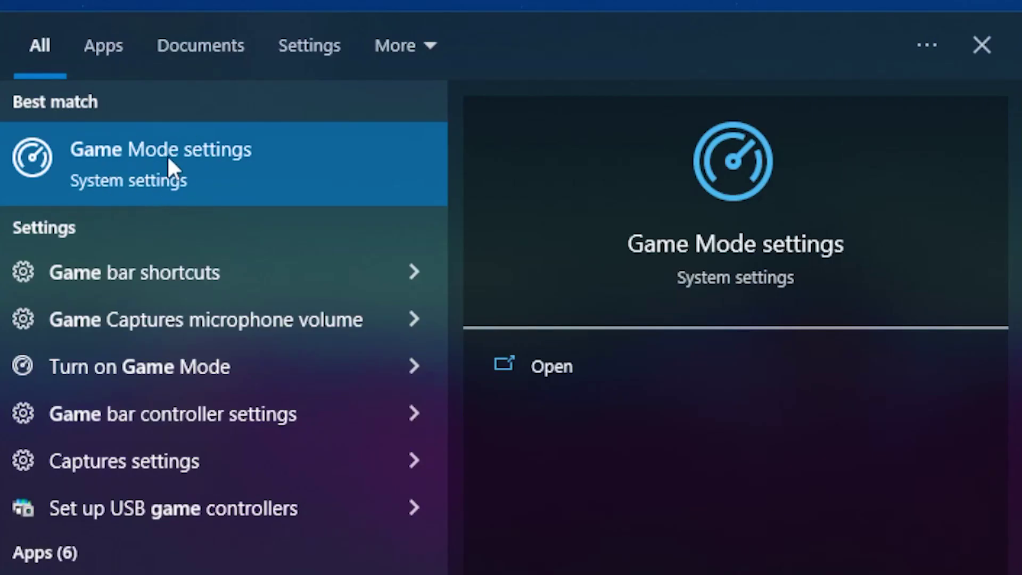
pyautogui.click(167, 154)
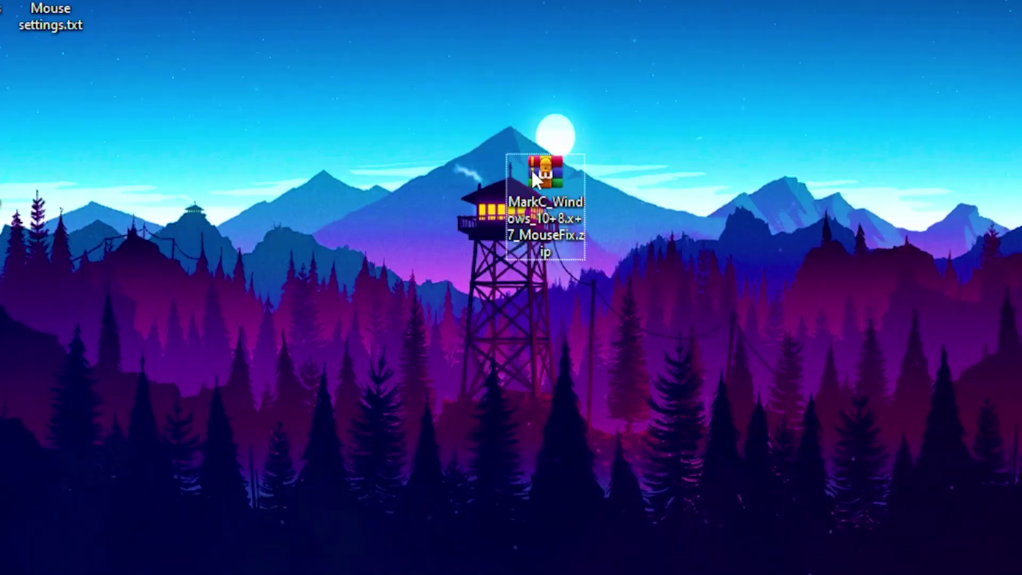
# Open the MouseFix zip's Windows 10 Fixes folder, widen the Name column, and minimize WinRAR
pyautogui.doubleClick(542, 176)
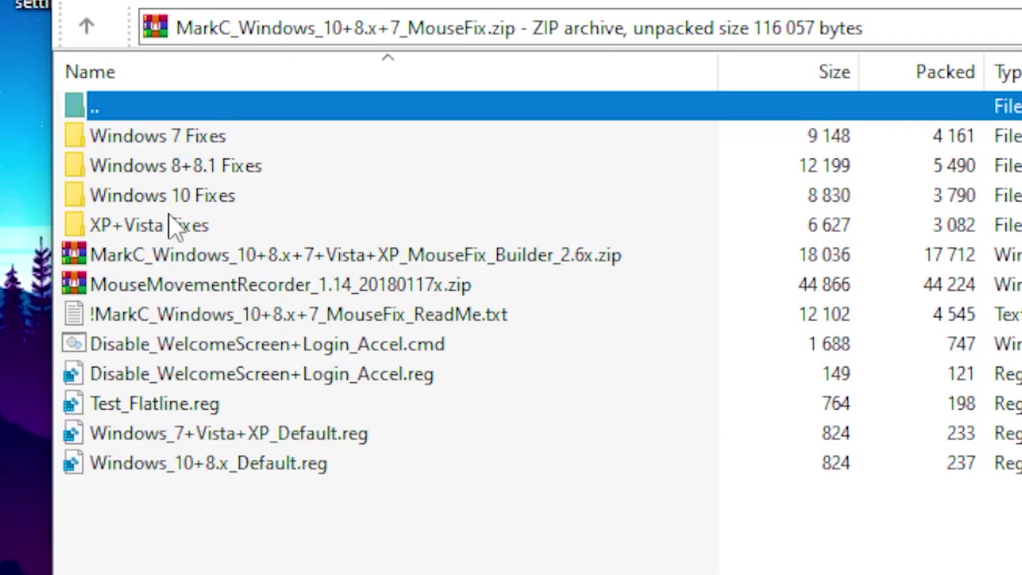
pyautogui.doubleClick(143, 196)
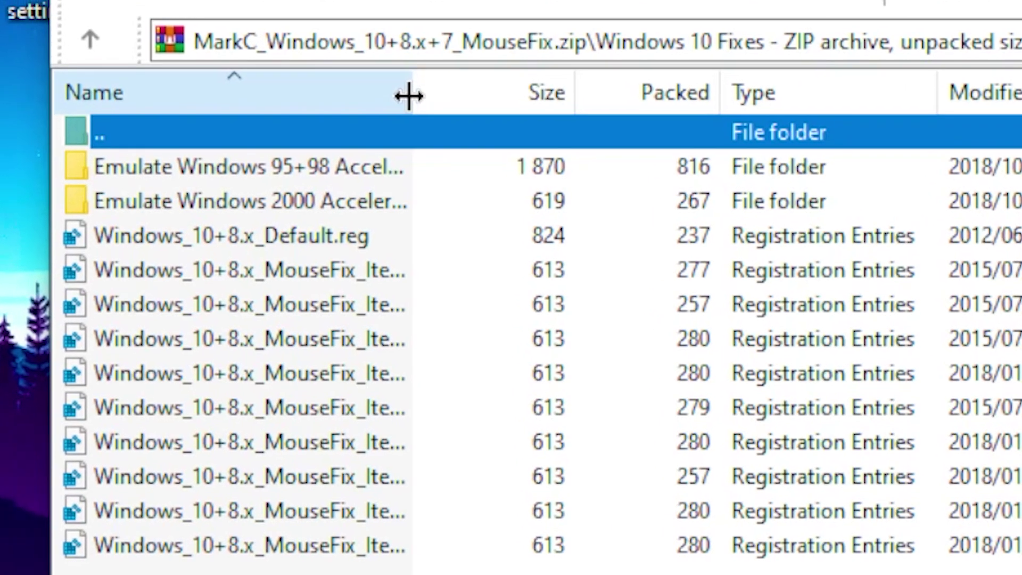
pyautogui.moveTo(409, 96); pyautogui.dragTo(732, 96)
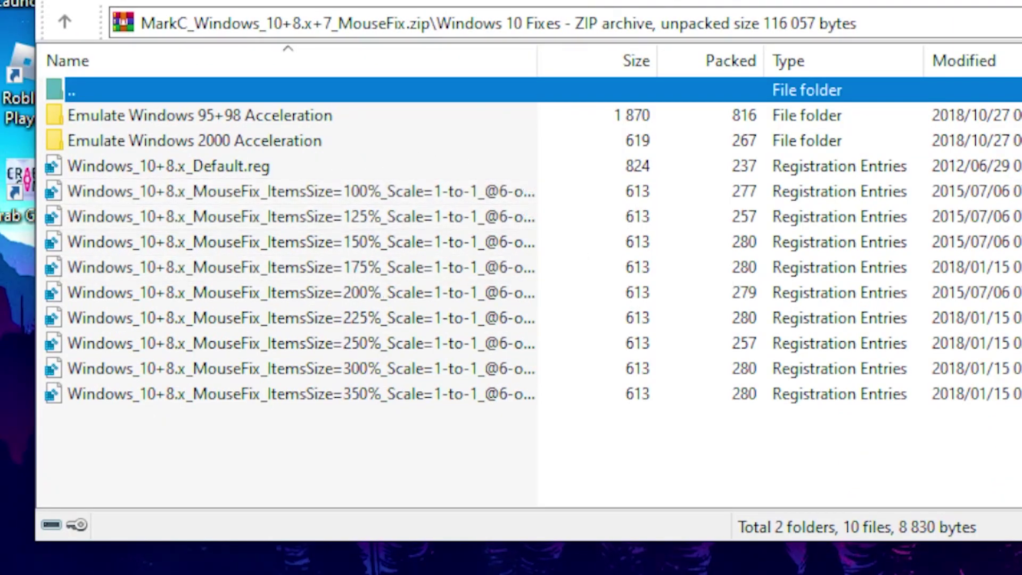
pyautogui.click(905, 12)
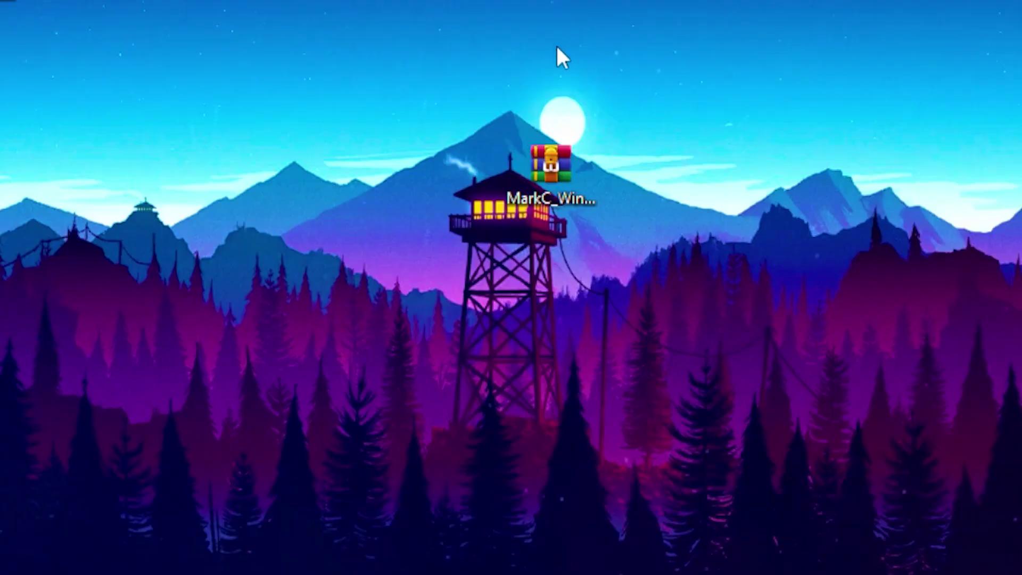
# Check in Display settings that Scale and layout shows 100% (Recommended)
pyautogui.rightClick(782, 174)
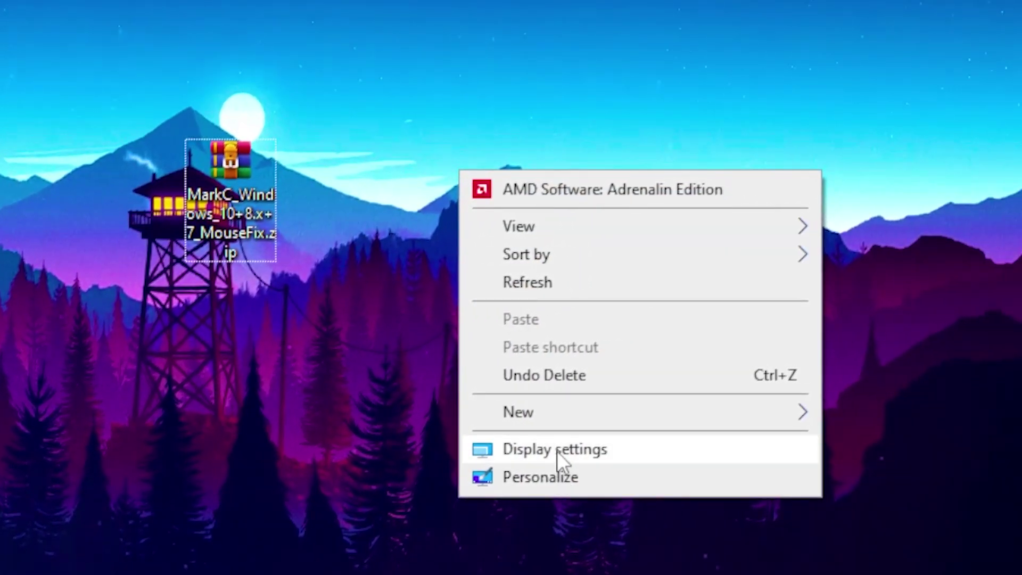
pyautogui.click(556, 452)
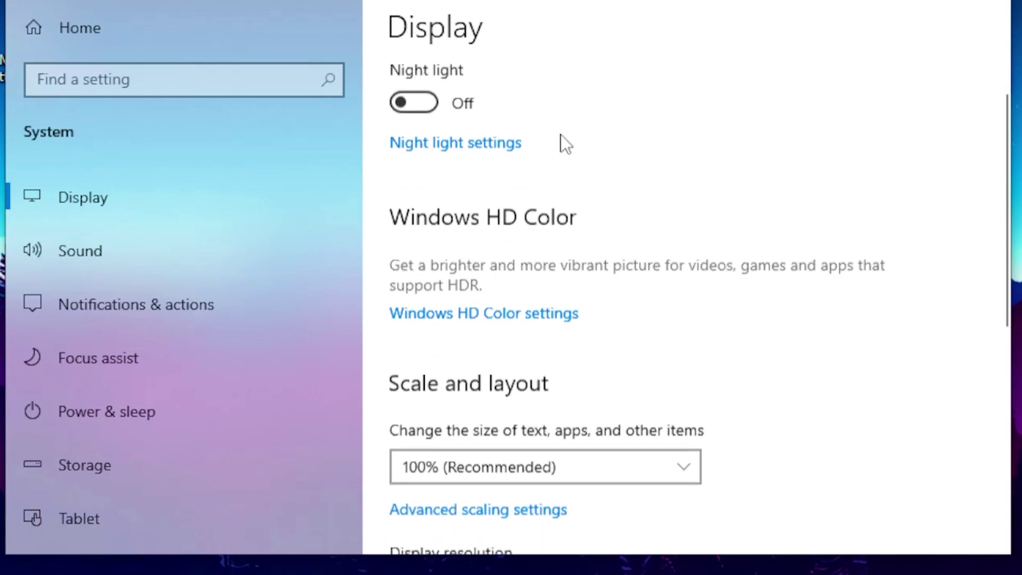
pyautogui.scroll(-2, 420, 287)
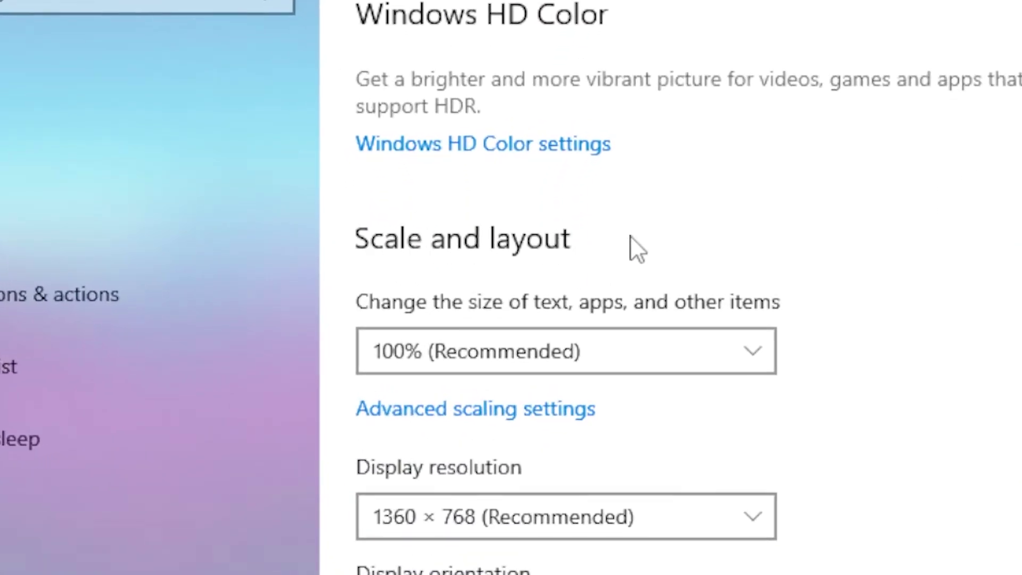
pyautogui.scroll(-3, 627, 256)
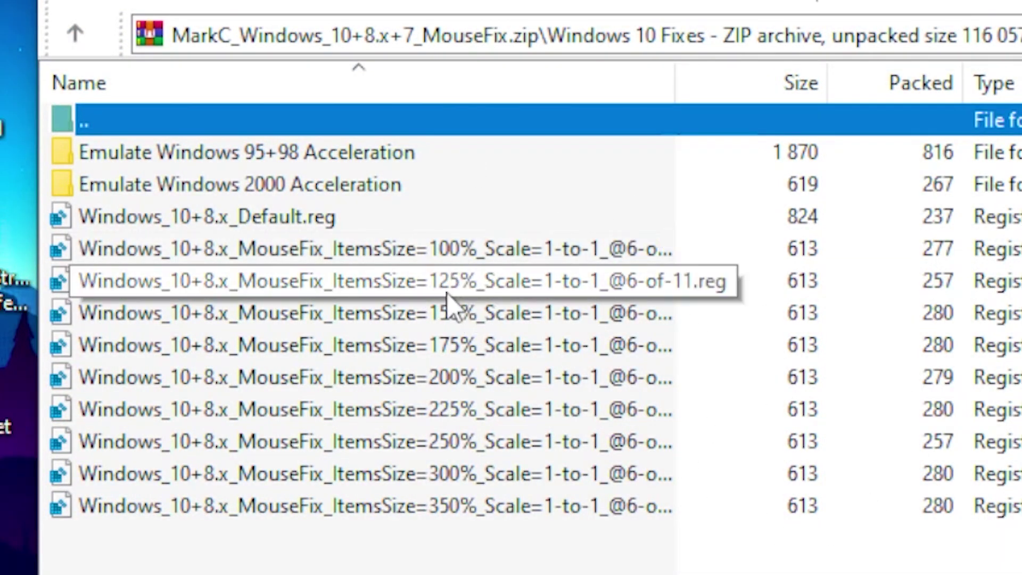
# Merge the MouseFix_ItemsSize=100% .reg file into the registry and dismiss the confirmation
pyautogui.doubleClick(443, 250)
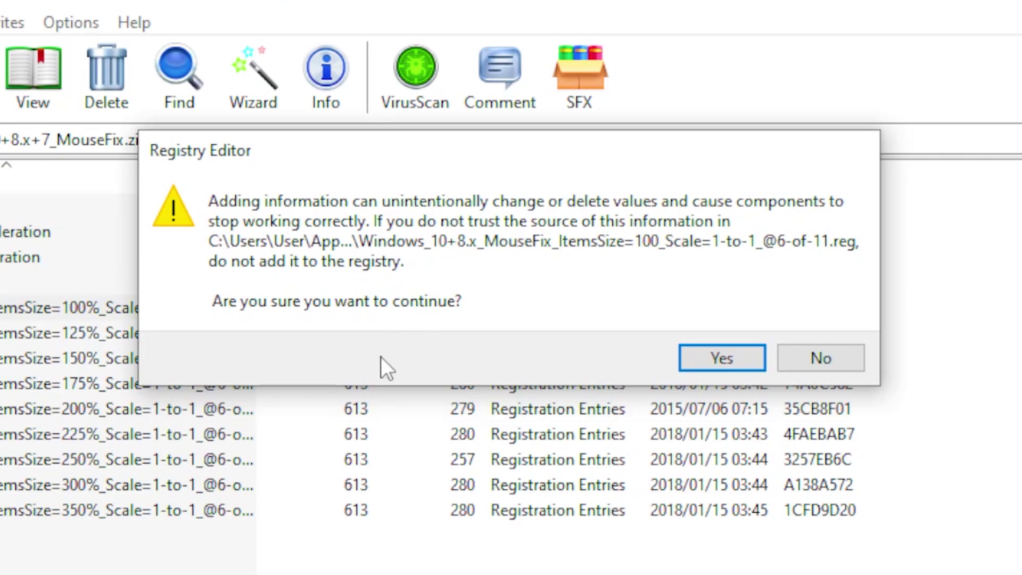
pyautogui.click(714, 358)
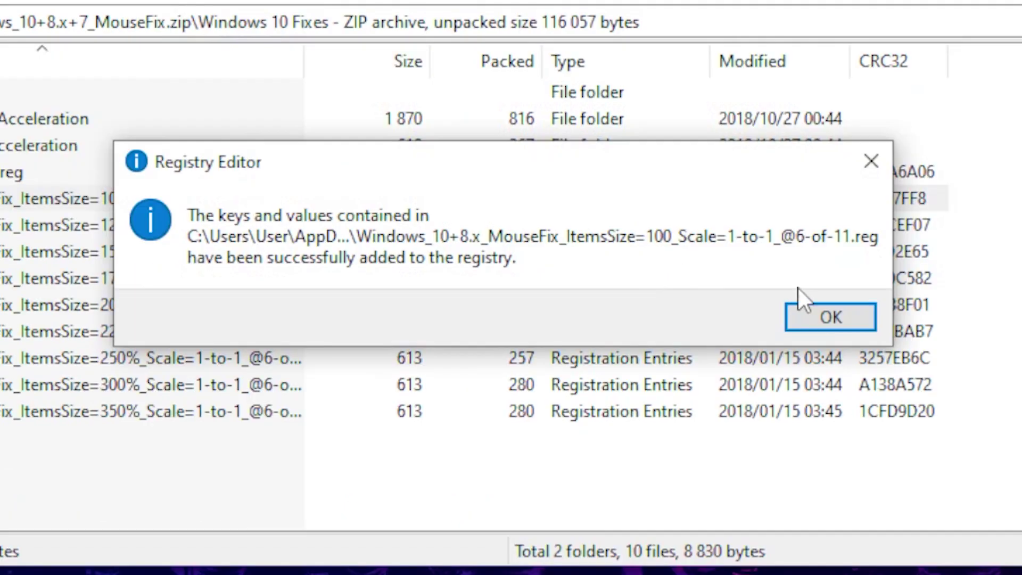
pyautogui.click(809, 317)
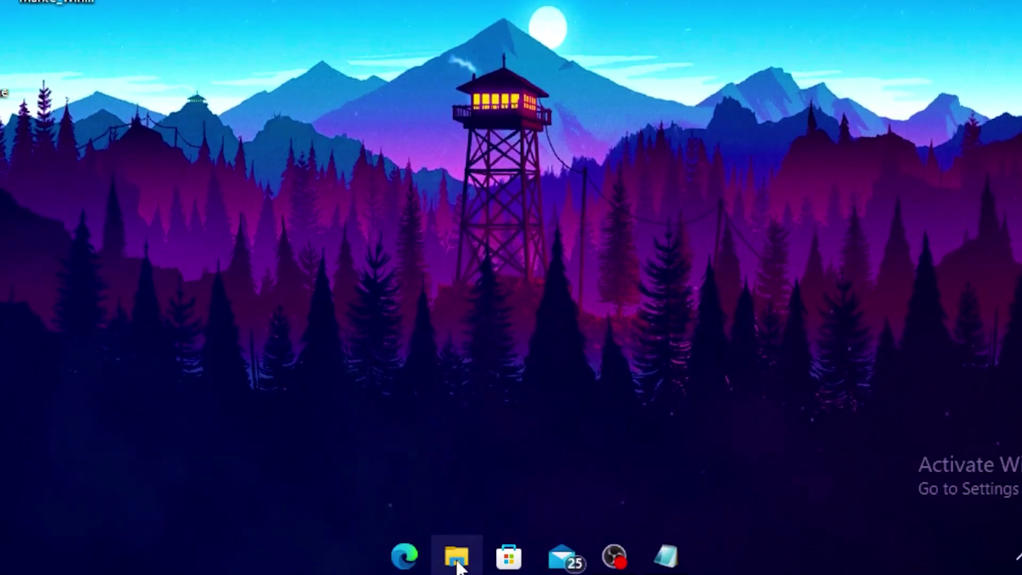
# Browse from Local Disk (C:) through Program Files (x86) into the Counter-Strike Global Offensive folder
pyautogui.click(456, 559)
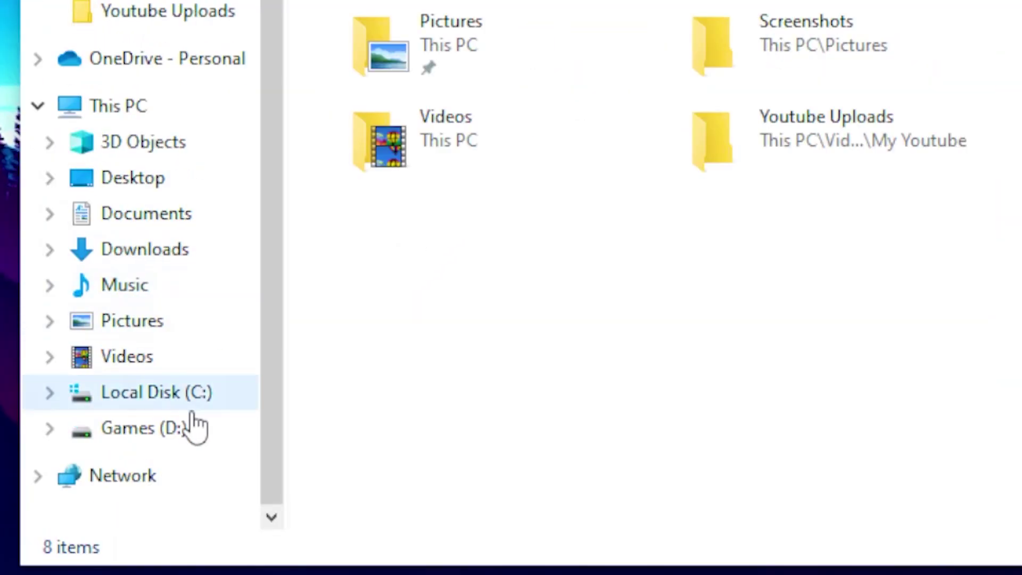
pyautogui.click(175, 397)
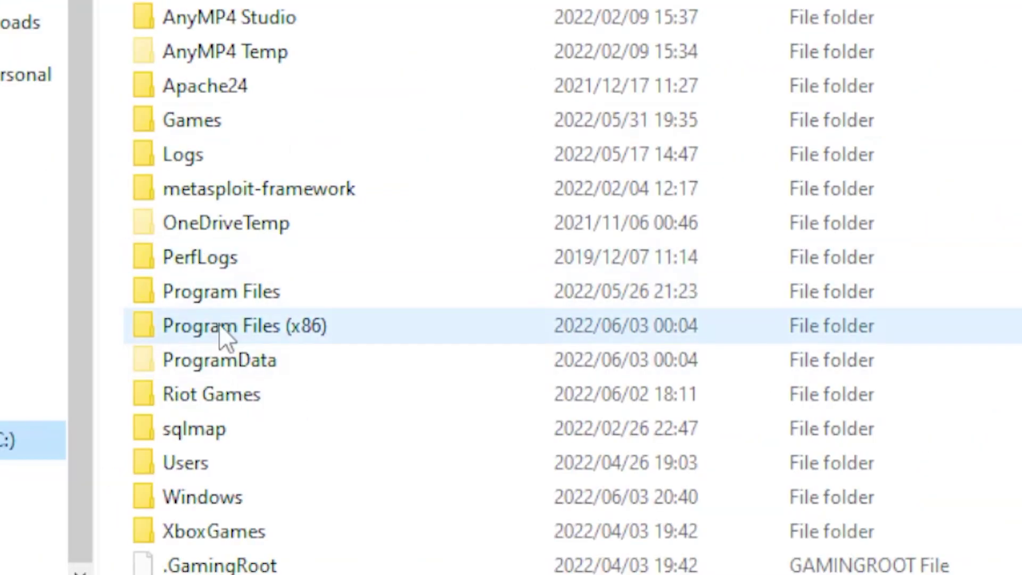
pyautogui.doubleClick(251, 324)
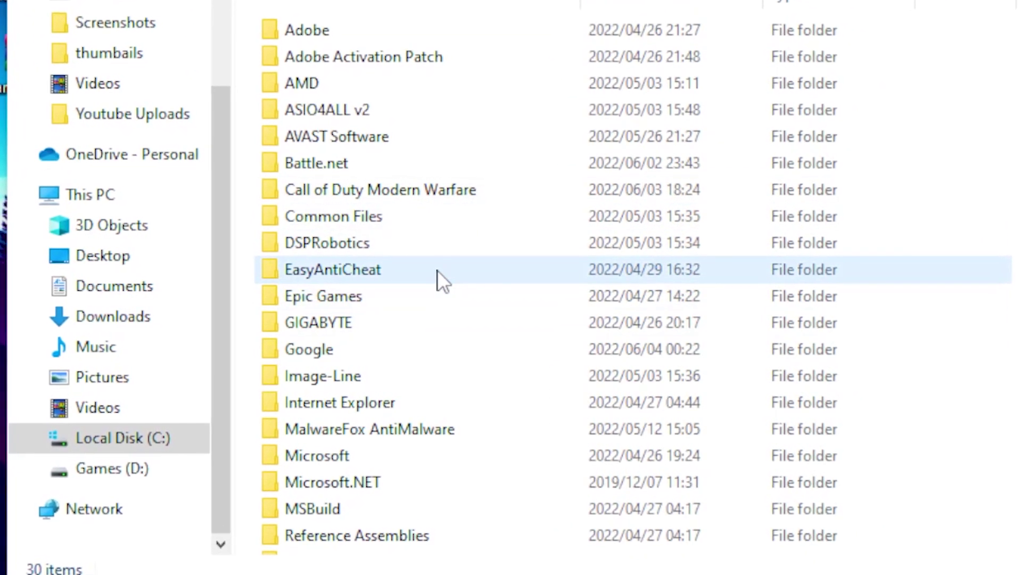
pyautogui.moveTo(436, 270)
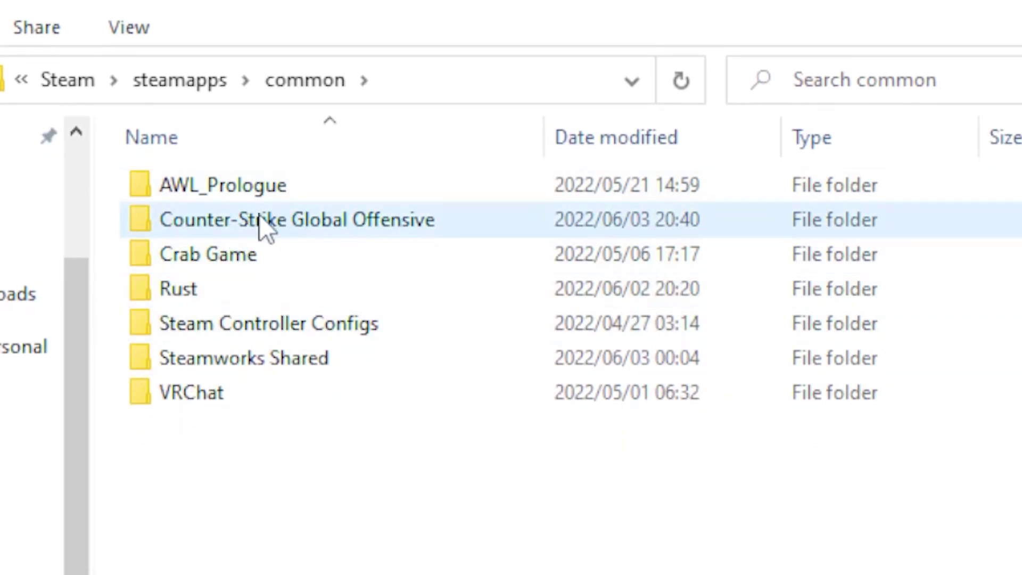
pyautogui.click(259, 218)
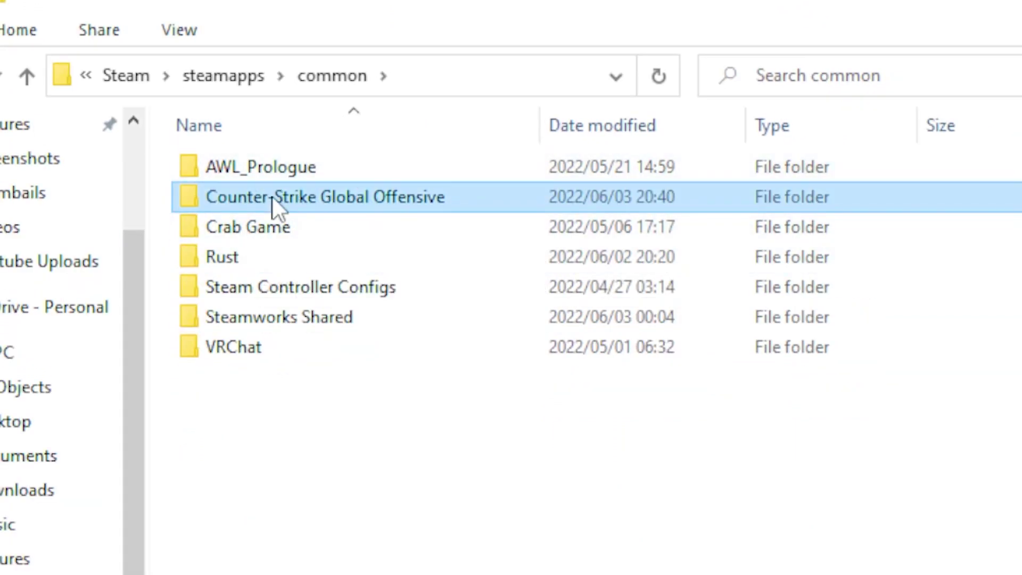
pyautogui.doubleClick(273, 197)
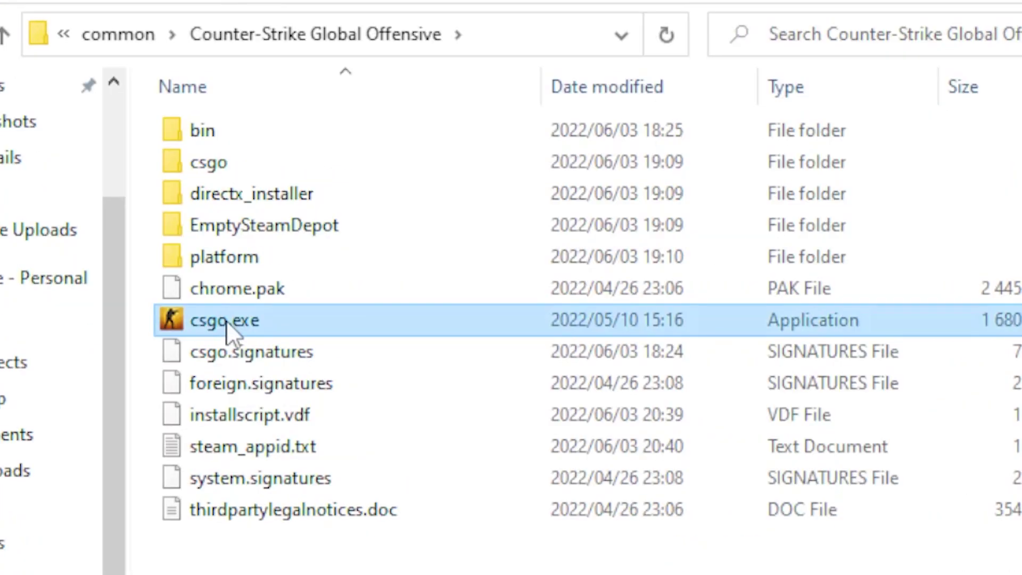
# Set csgo.exe to disable fullscreen optimizations and override high DPI scaling, performed by Application
pyautogui.rightClick(226, 321)
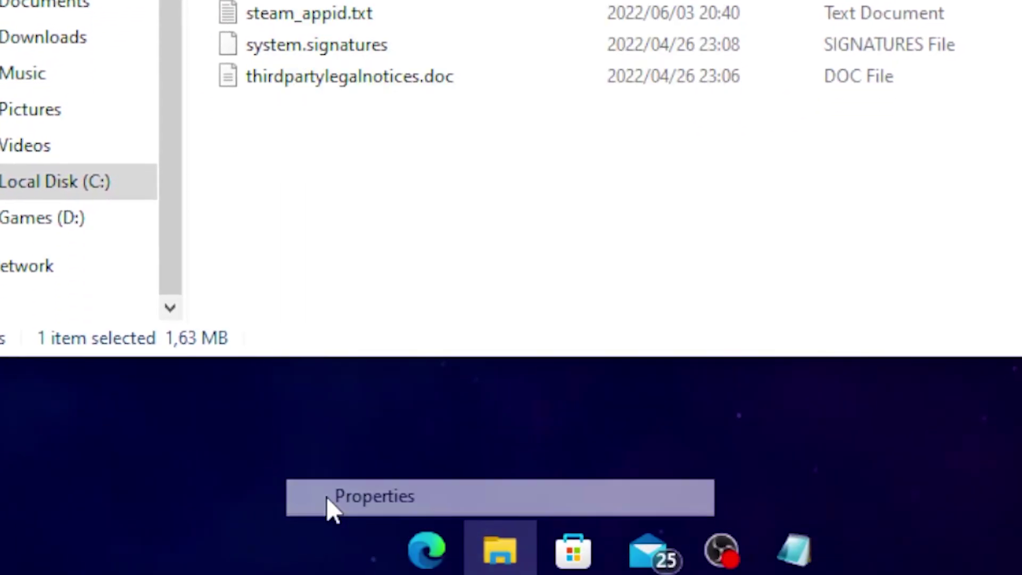
pyautogui.click(327, 499)
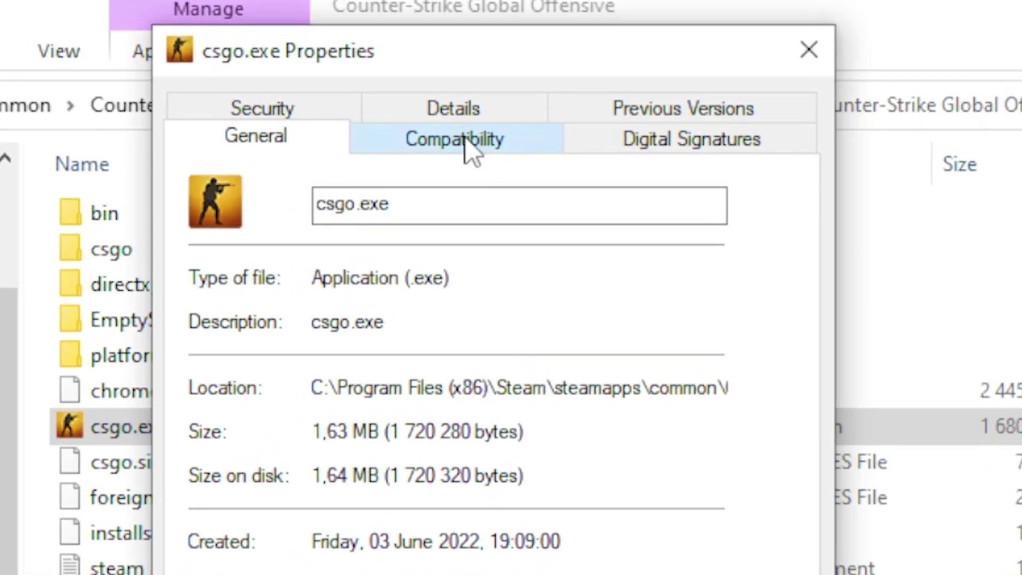
pyautogui.click(468, 152)
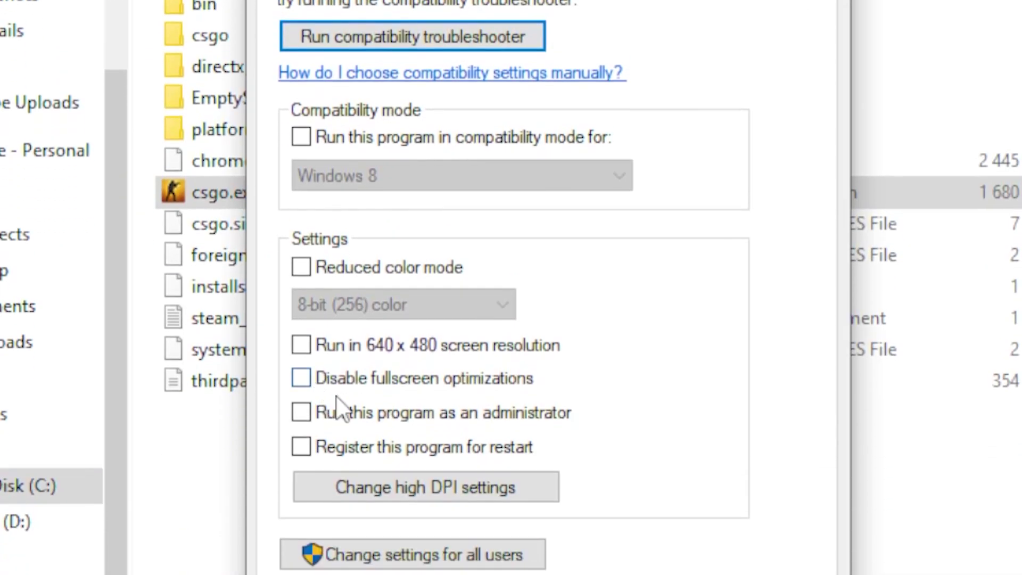
pyautogui.click(301, 378)
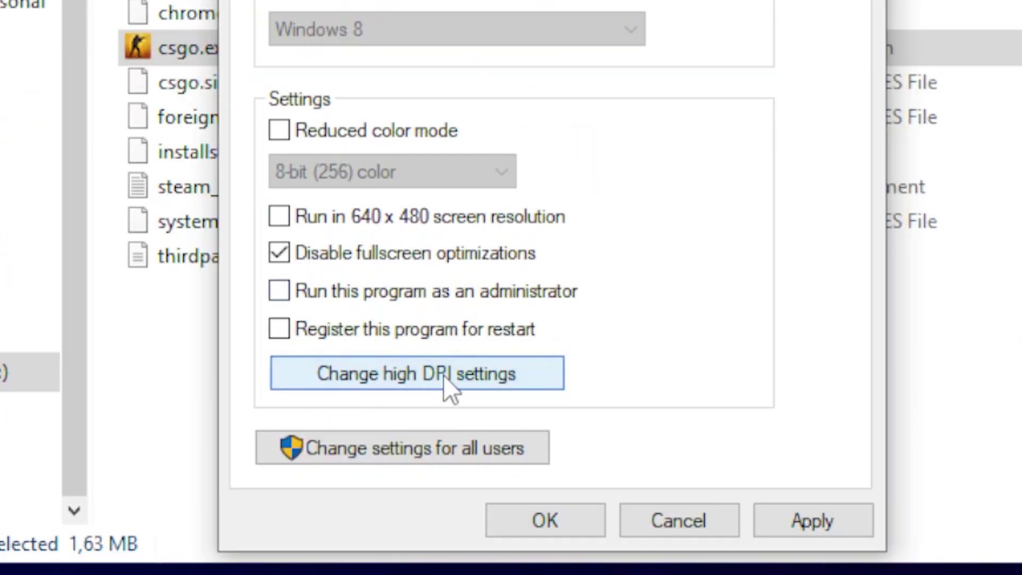
pyautogui.click(468, 378)
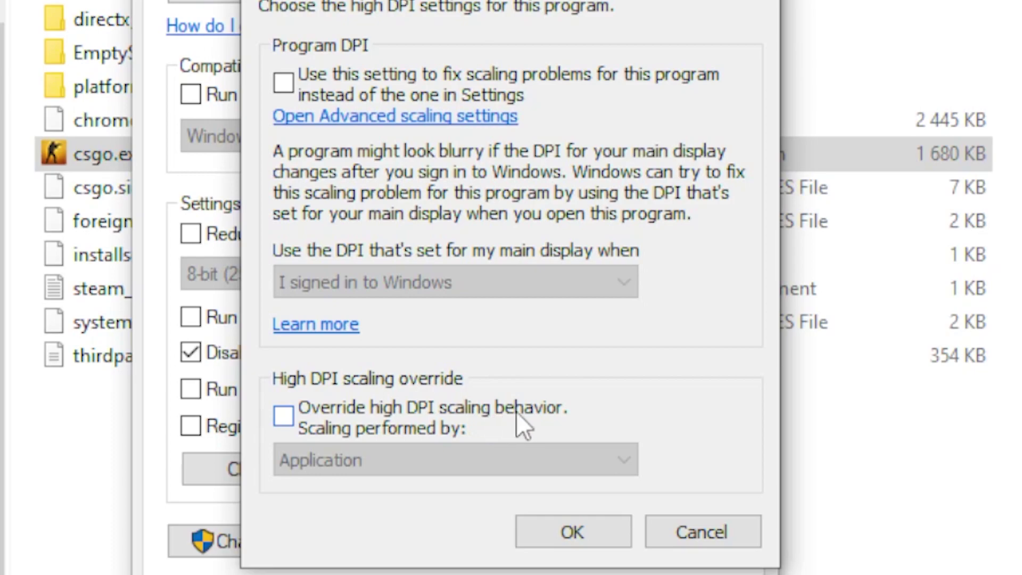
pyautogui.click(296, 422)
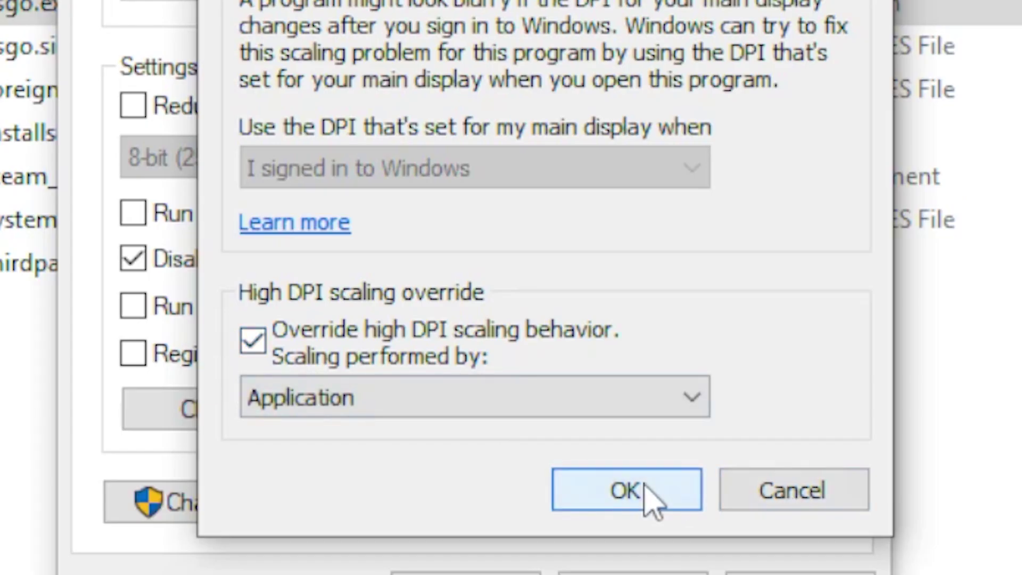
pyautogui.click(590, 533)
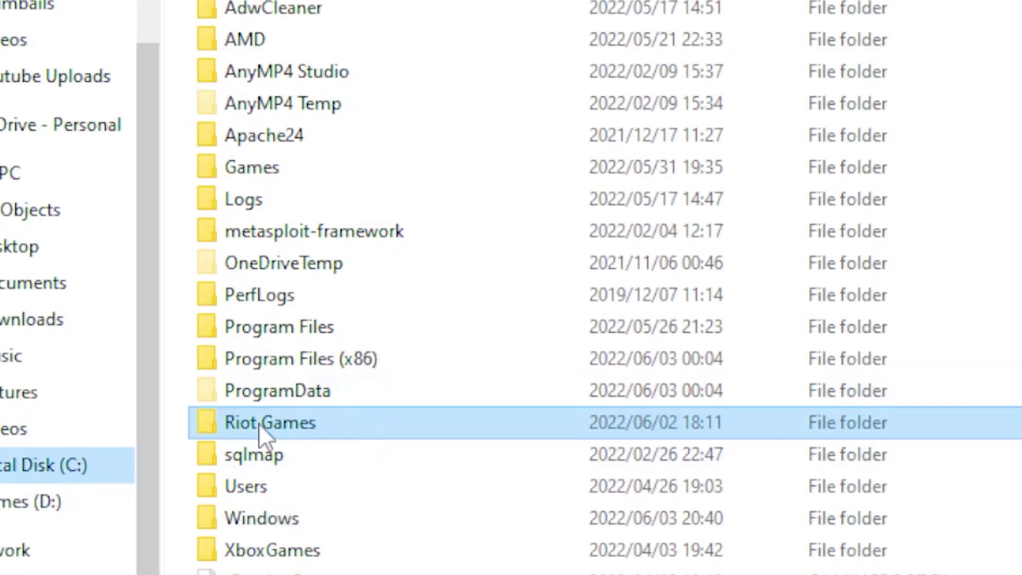
# Open the Riot Games folder on drive C
pyautogui.doubleClick(308, 434)
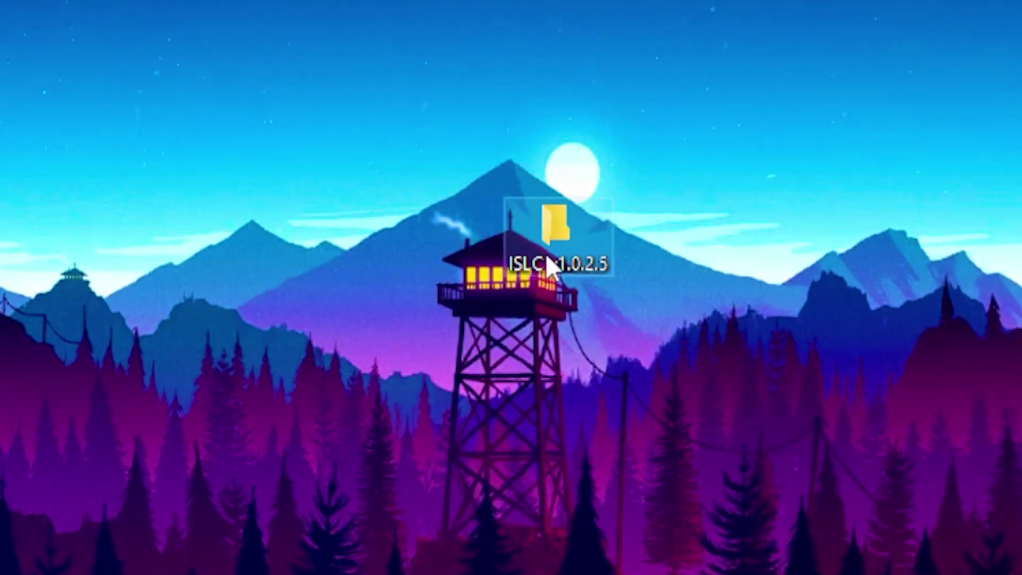
# Launch Intelligent standby list cleaner ISLC.exe from the ISLC v1.0.2.5 folder and move focus to Free memory
pyautogui.doubleClick(554, 226)
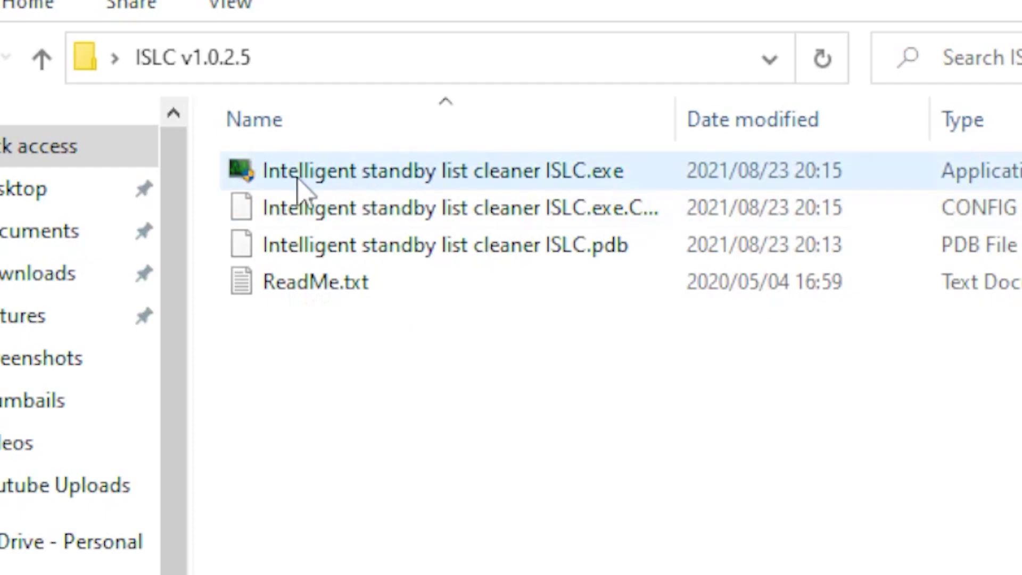
pyautogui.doubleClick(392, 173)
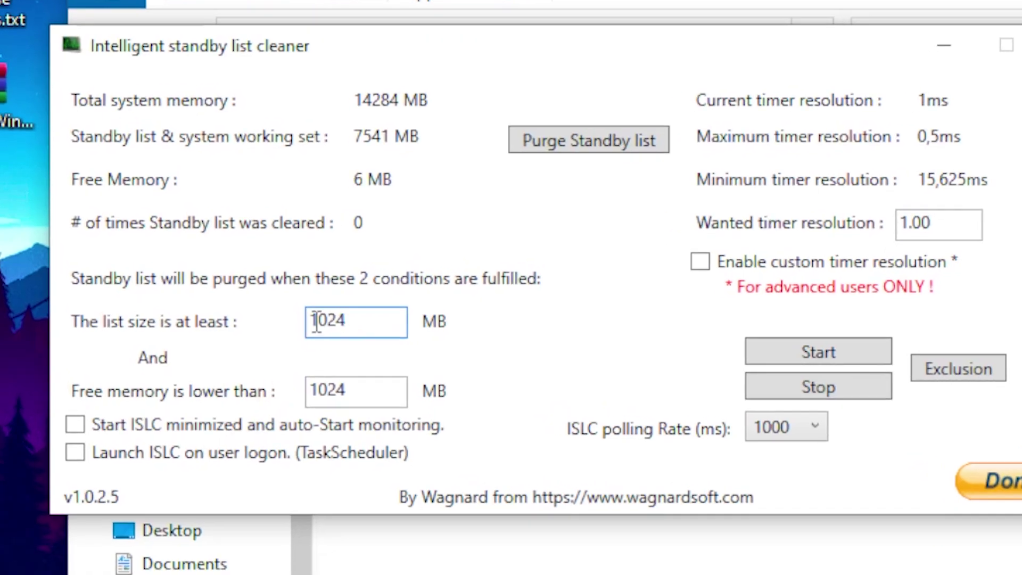
pyautogui.press('Tab')
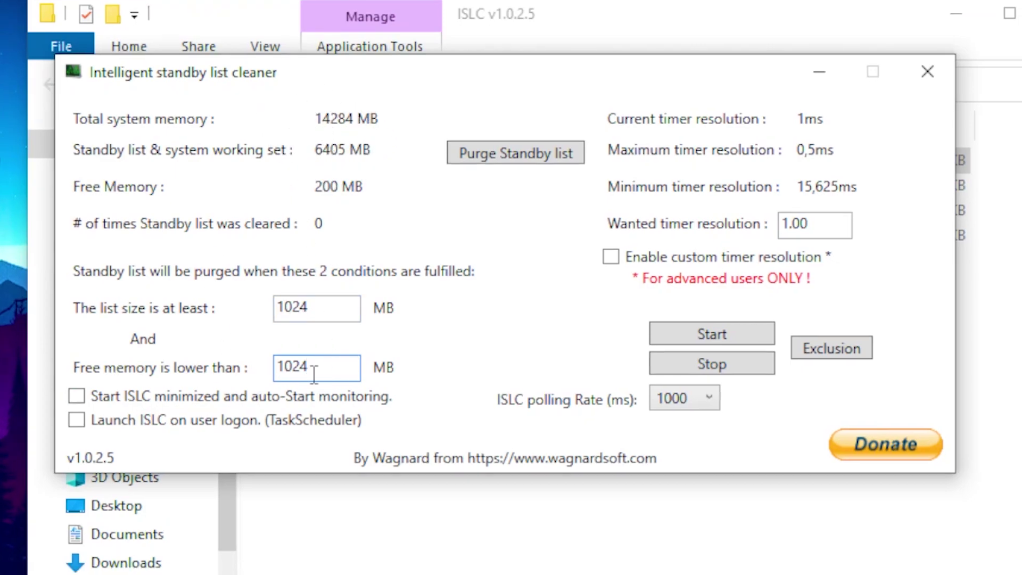
# Set Free memory to 7000 MB and enable a custom timer resolution of 0.50
pyautogui.doubleClick(319, 377)
pyautogui.write('7000')
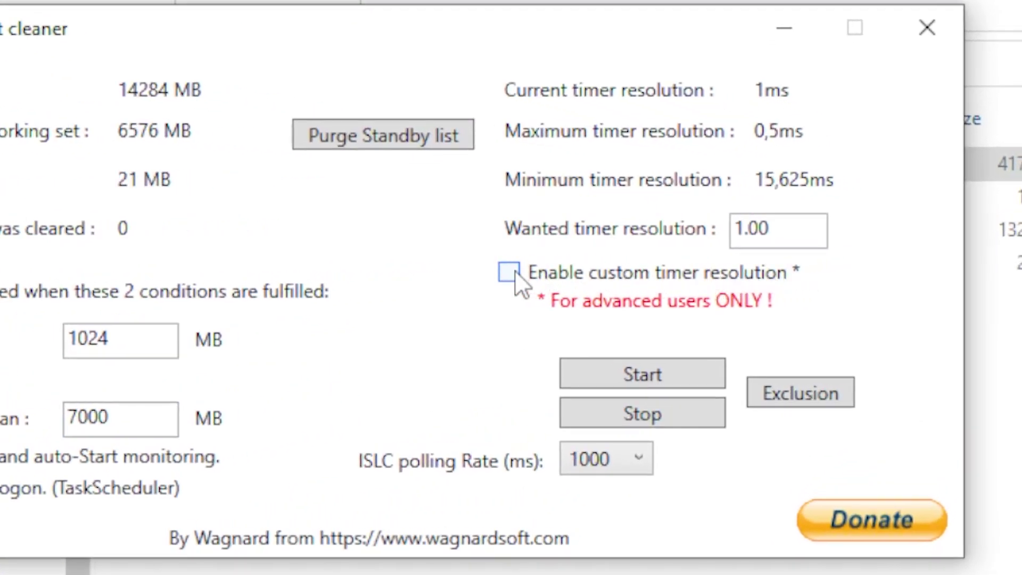
pyautogui.click(515, 270)
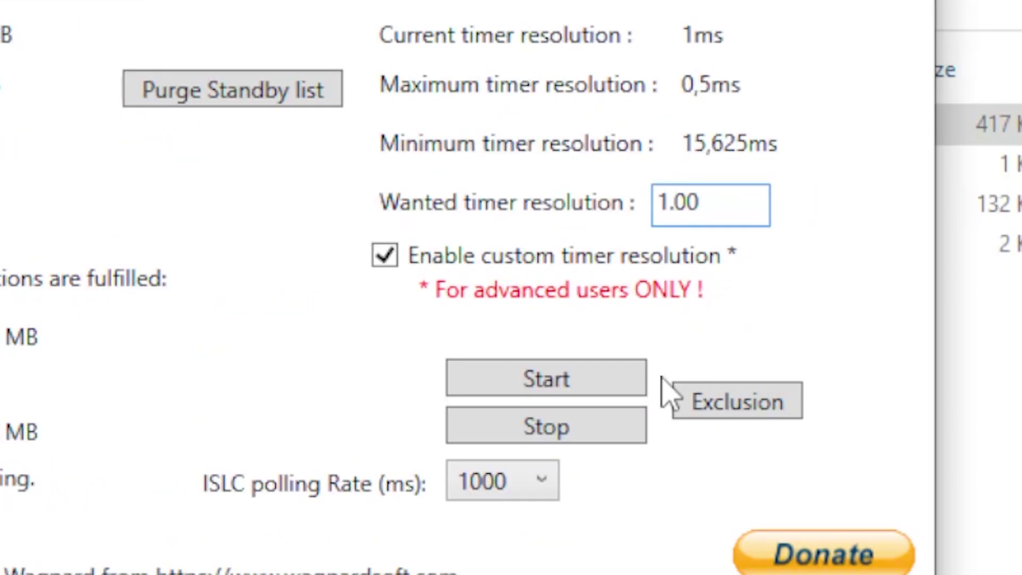
pyautogui.write('.50')
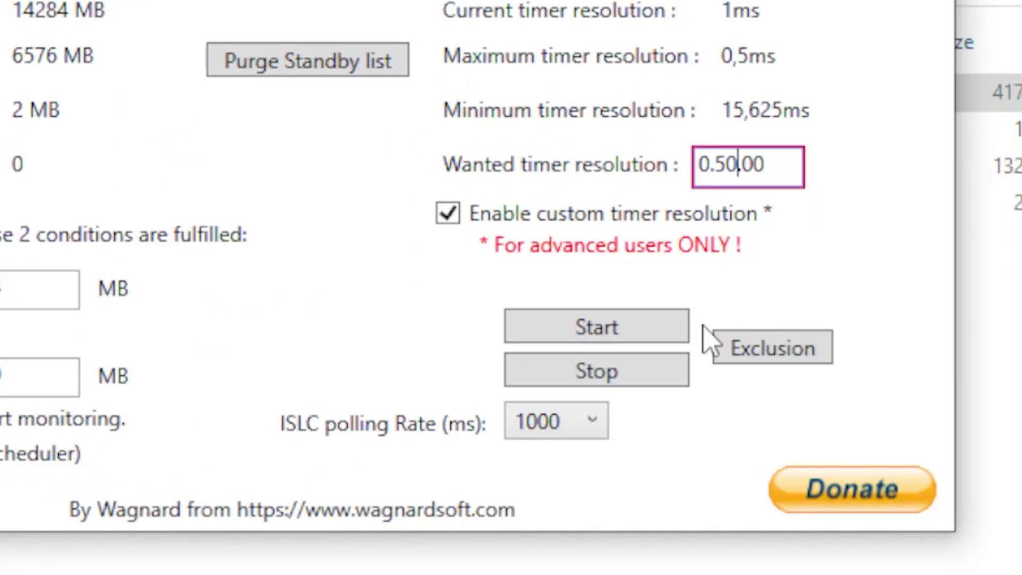
pyautogui.click(791, 173)
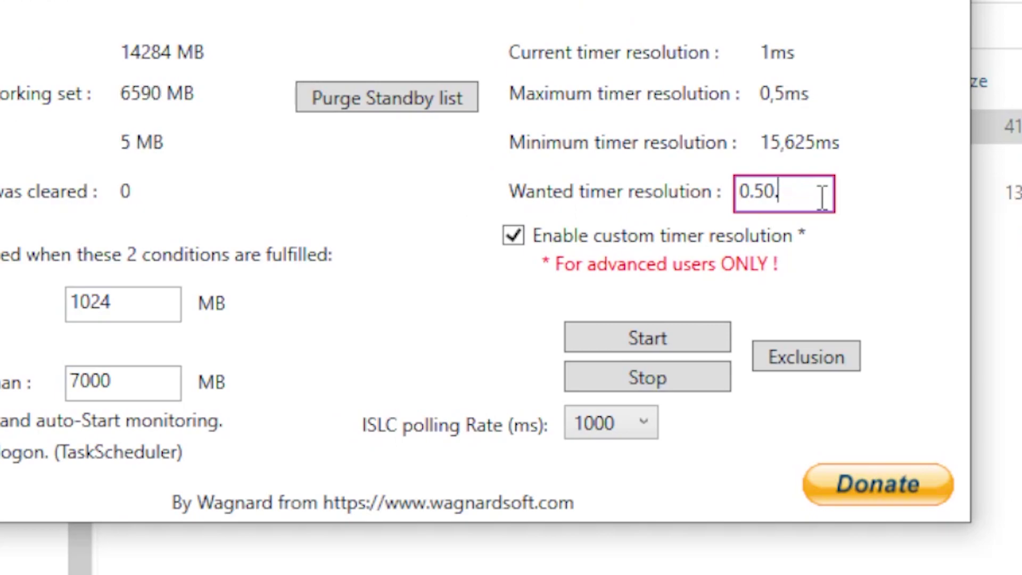
pyautogui.press('BackSpace')
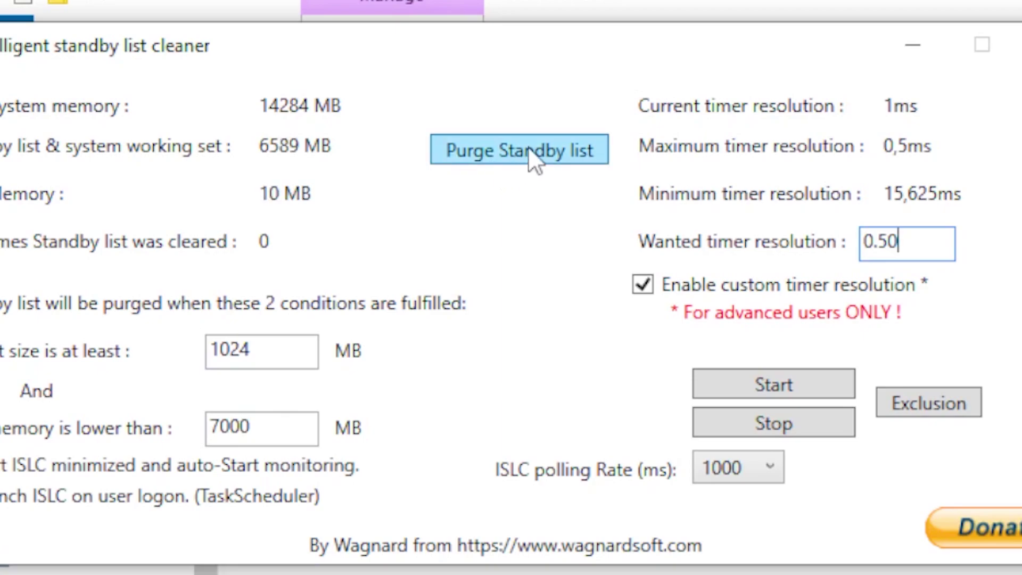
# Purge the standby list, start monitoring, and minimize the cleaner window
pyautogui.click(529, 149)
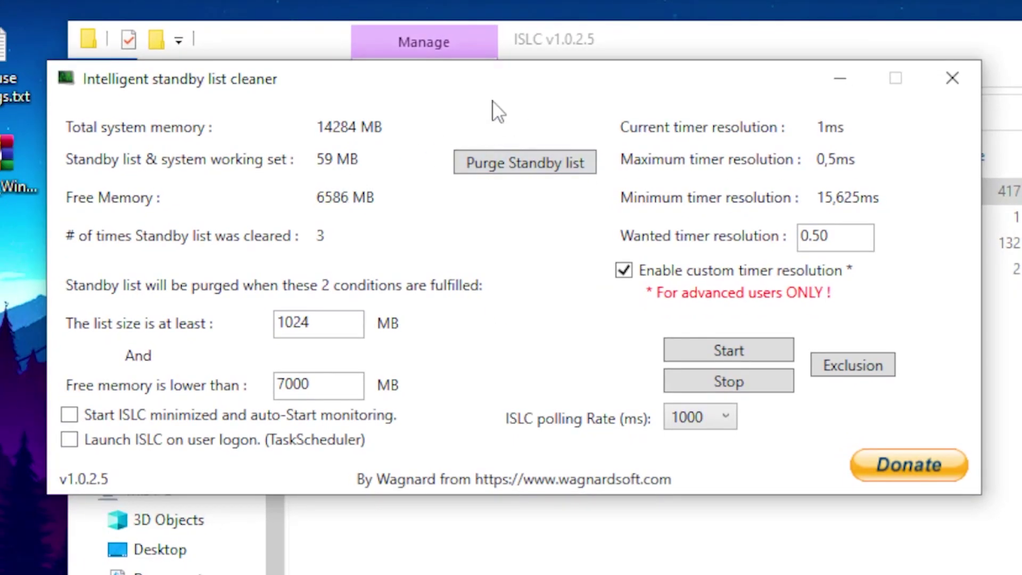
pyautogui.click(737, 347)
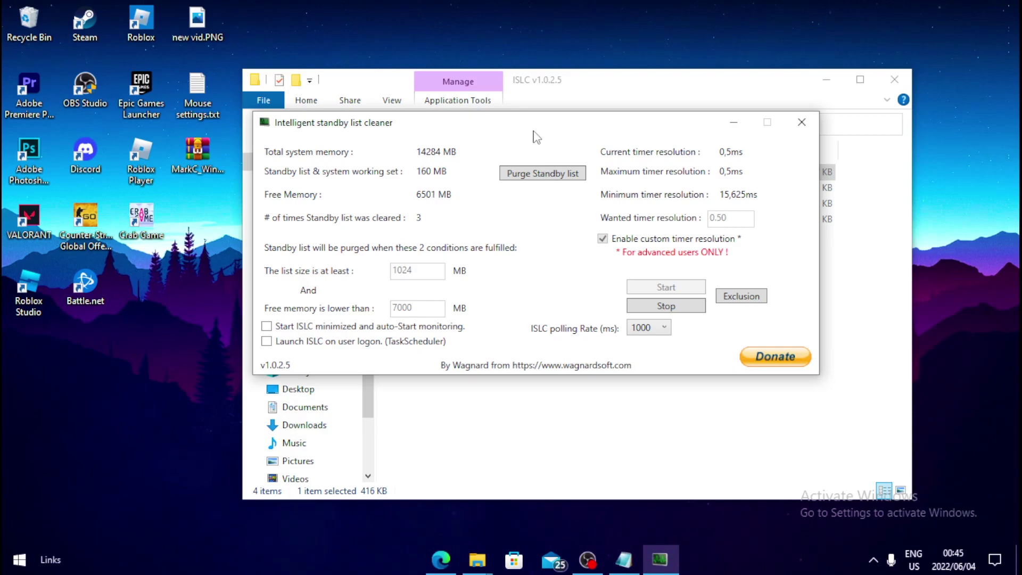
pyautogui.moveTo(535, 123); pyautogui.dragTo(545, 116)
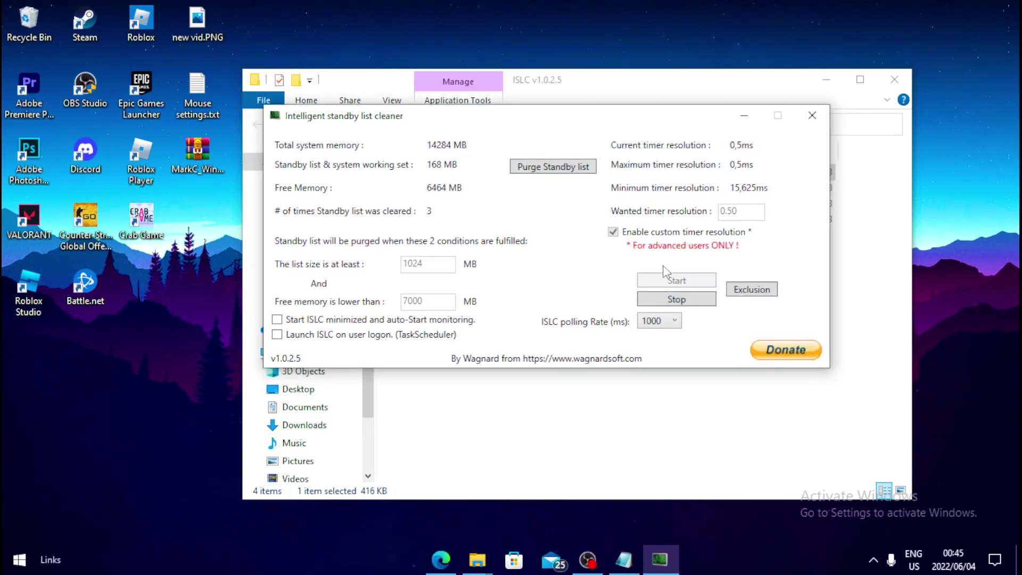
pyautogui.click(744, 115)
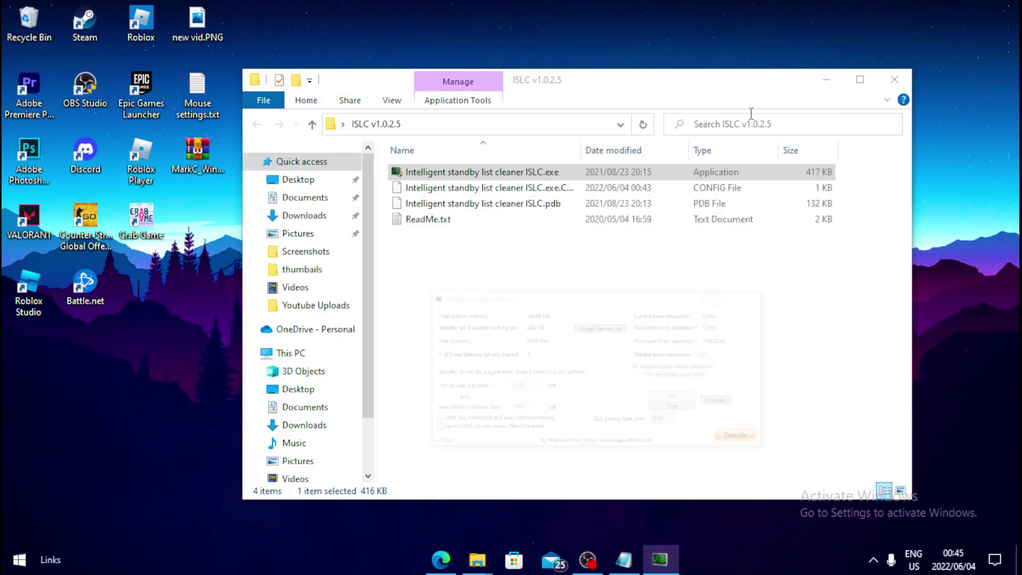